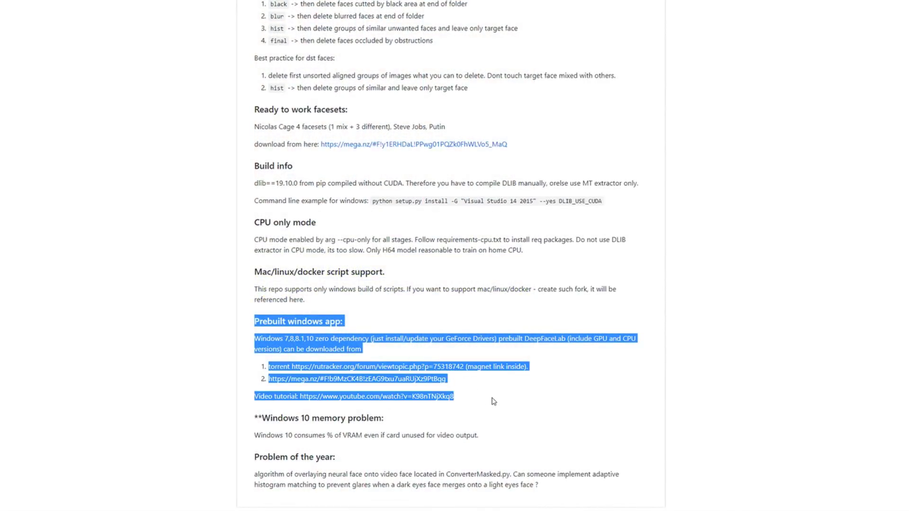
Deselect the highlighted download links text in the README's Prebuilt windows app section
{"action": "left_click", "coordinate": [755, 377]}
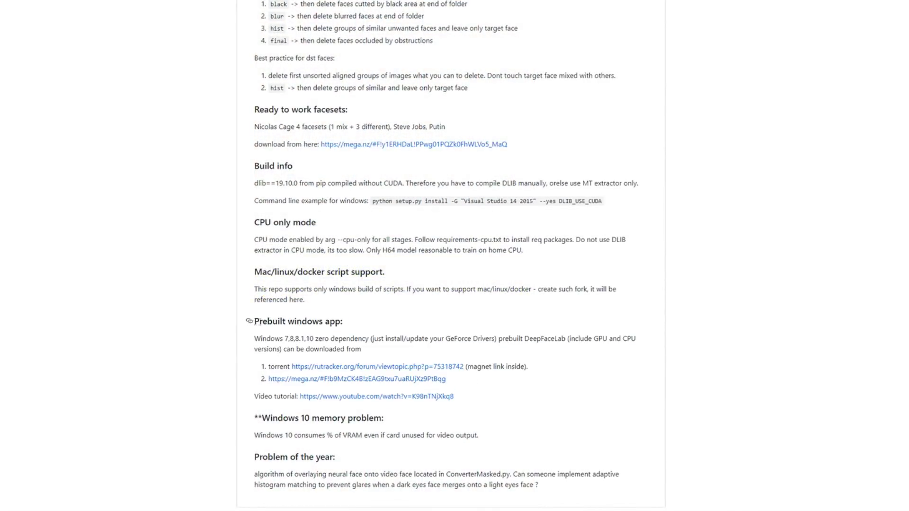
Extract the DeepFaceLab archive into its own DeepFaceLabTorrent_build_03_01_2019 folder
{"action": "left_click_drag", "start_coordinate": [256, 319], "coordinate": [493, 401]}
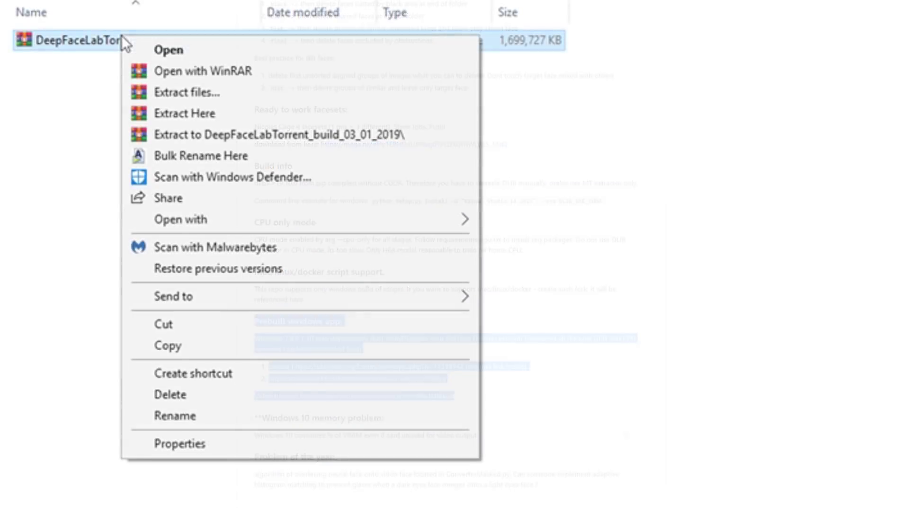
{"action": "left_click", "coordinate": [228, 134]}
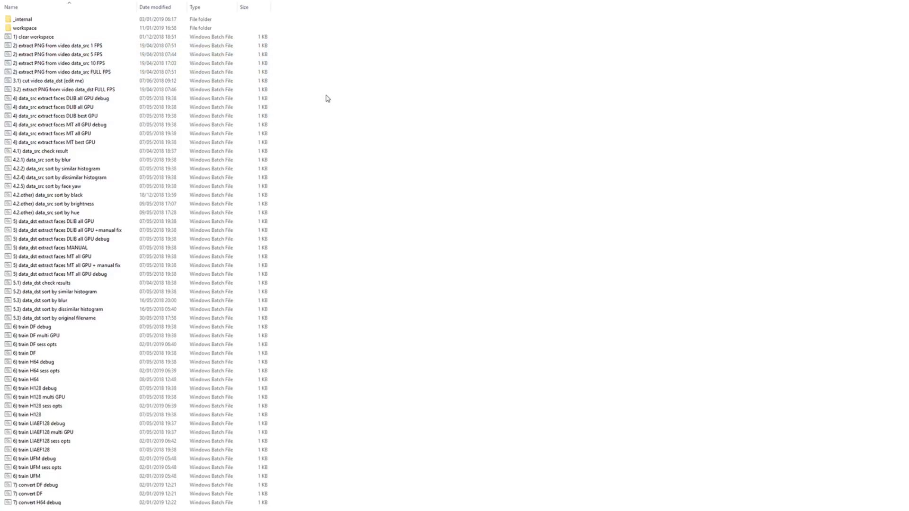
Run the 5 FPS PNG extraction of the data_src video with its console fully visible
{"action": "double_click", "coordinate": [98, 56]}
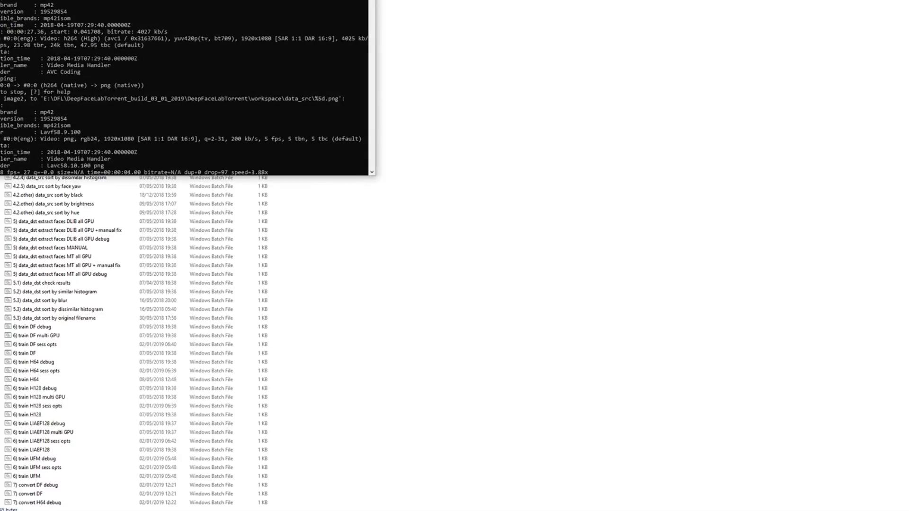
{"action": "left_click_drag", "start_coordinate": [199, 1], "coordinate": [234, 36]}
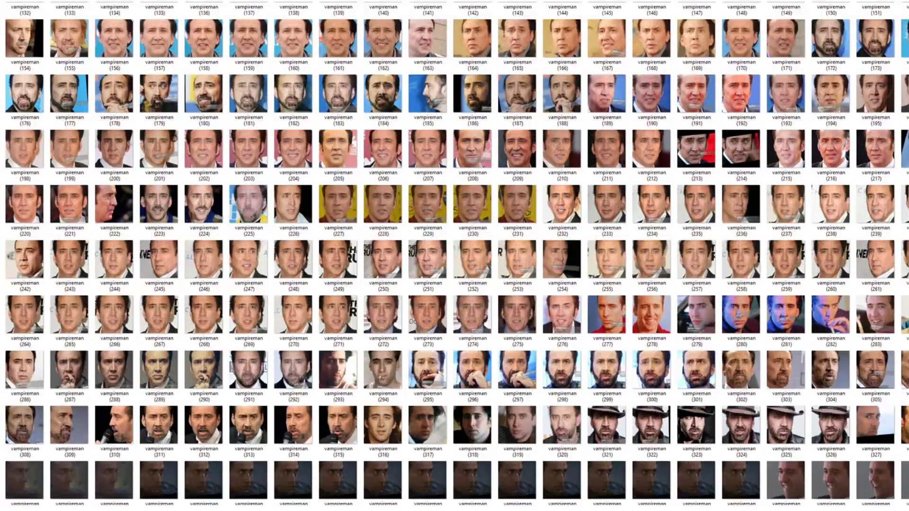
{"action": "scroll", "coordinate": [455, 256], "scroll_direction": "down", "scroll_amount": 1}
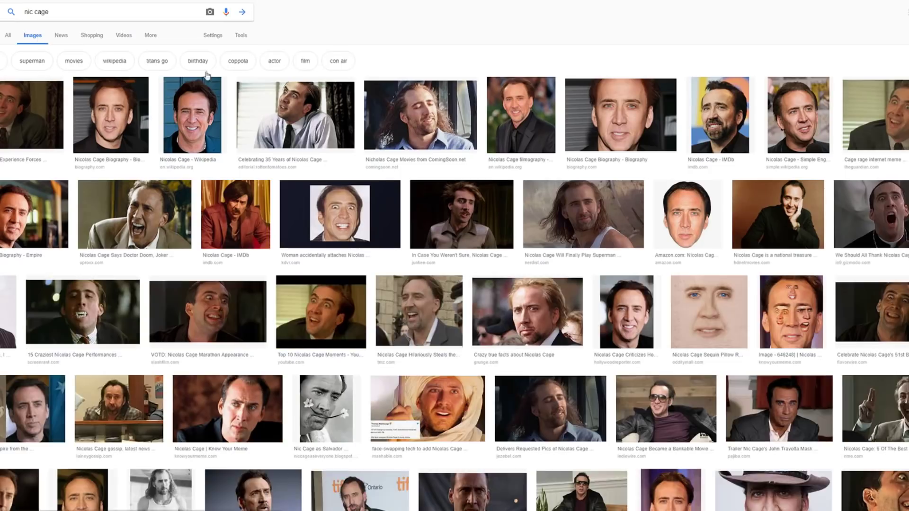
Scroll the Nicolas Cage image results and preview the larger turban photo
{"action": "scroll", "coordinate": [487, 114], "scroll_direction": "down", "scroll_amount": 2}
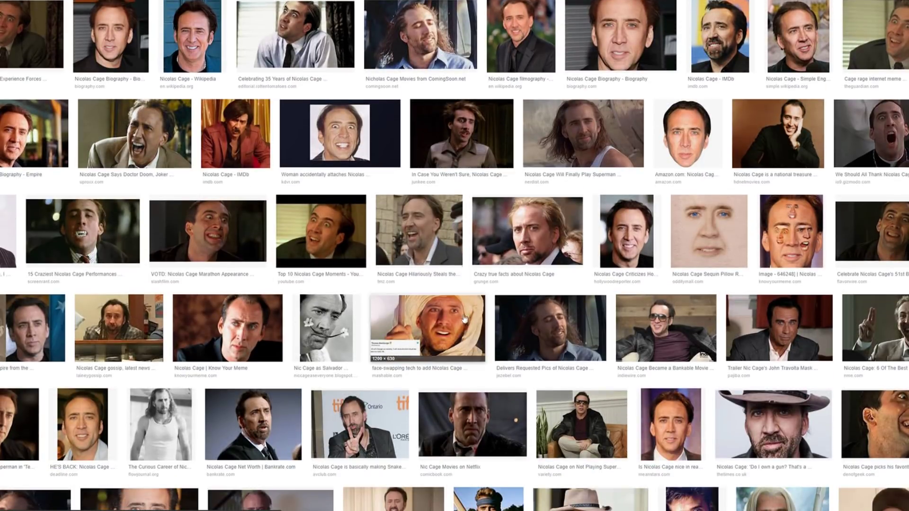
{"action": "left_click", "coordinate": [464, 318]}
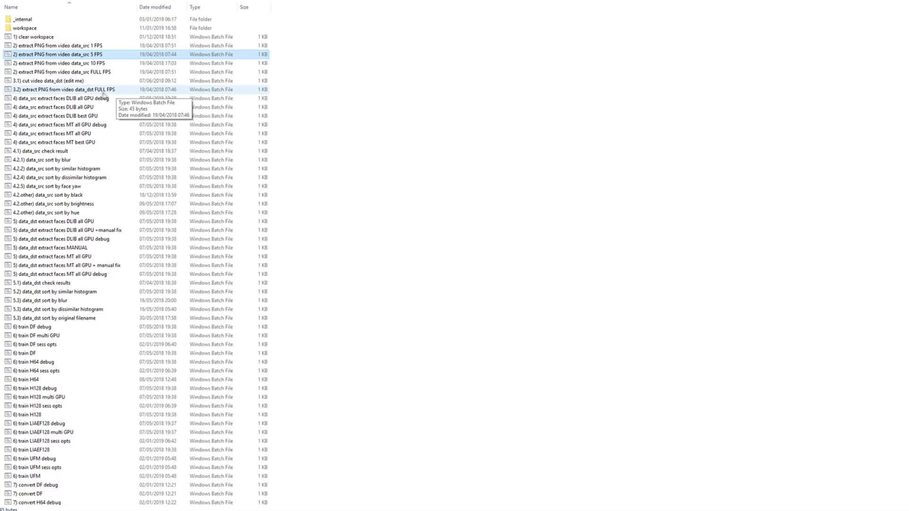
Extract every frame of the data_dst video as PNG using '3.2) extract PNG from video data_dst FULL FPS'
{"action": "double_click", "coordinate": [103, 91]}
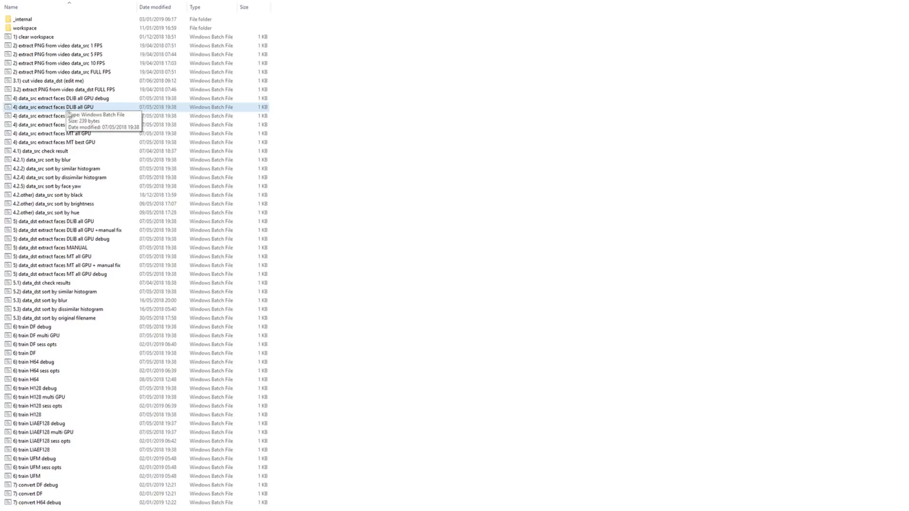
Run '4) data_src extract faces DLIB all GPU' with its console moved off the file list
{"action": "double_click", "coordinate": [87, 108]}
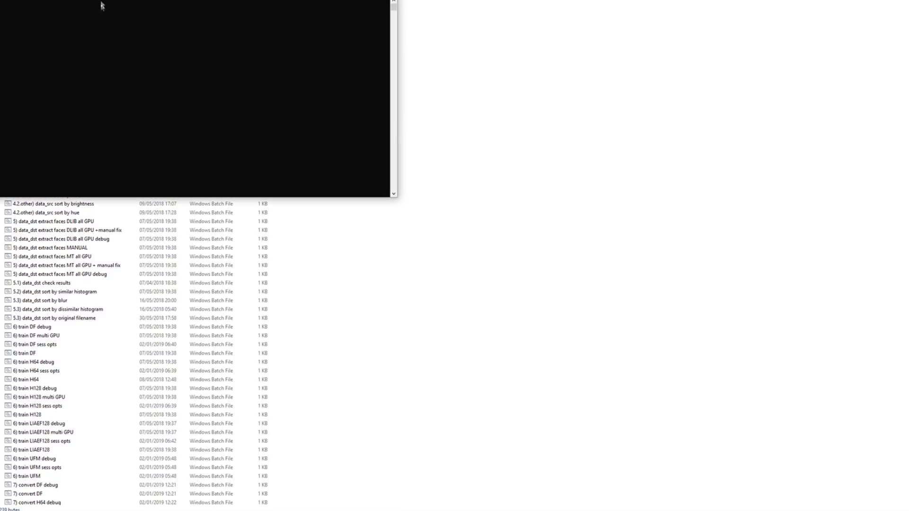
{"action": "left_click_drag", "start_coordinate": [101, 7], "coordinate": [117, 34]}
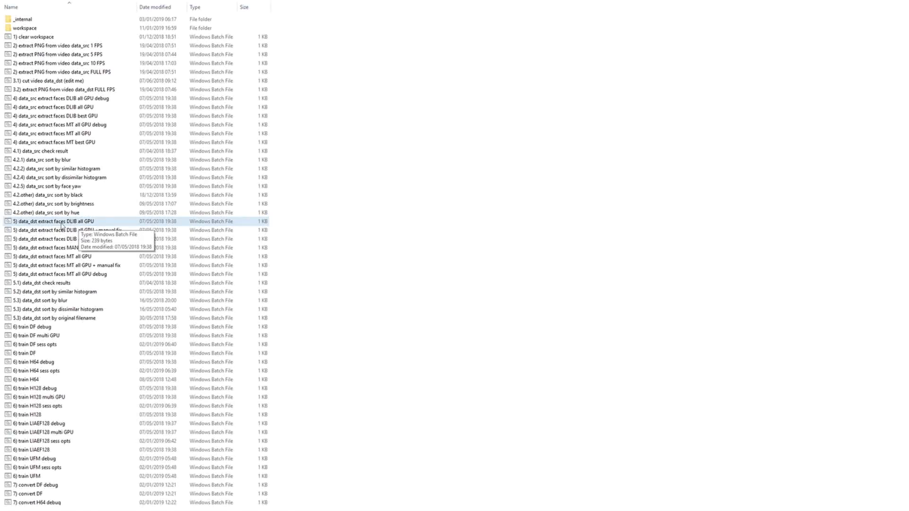
Run '5) data_dst extract faces DLIB all GPU' to extract destination faces into the aligned folder
{"action": "double_click", "coordinate": [79, 222]}
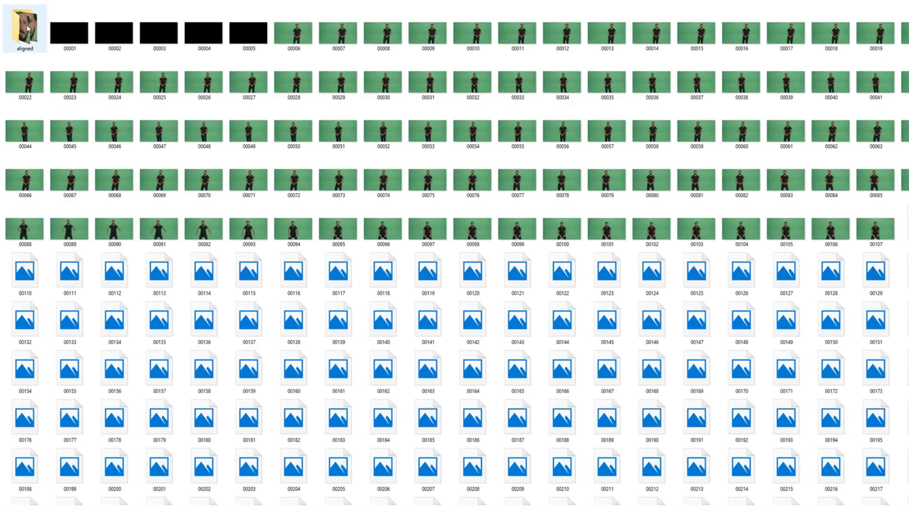
Delete the bad crop 00290_0 from data_dst\aligned and scroll through the remaining faces
{"action": "double_click", "coordinate": [27, 26]}
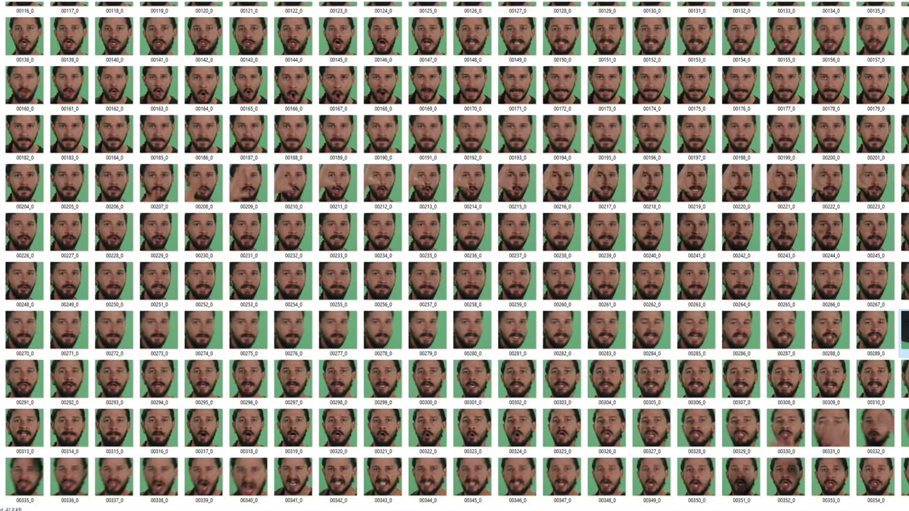
{"action": "key", "text": "Delete"}
{"action": "key", "text": "Return"}
{"action": "scroll", "coordinate": [454, 256], "scroll_direction": "down", "scroll_amount": 5}
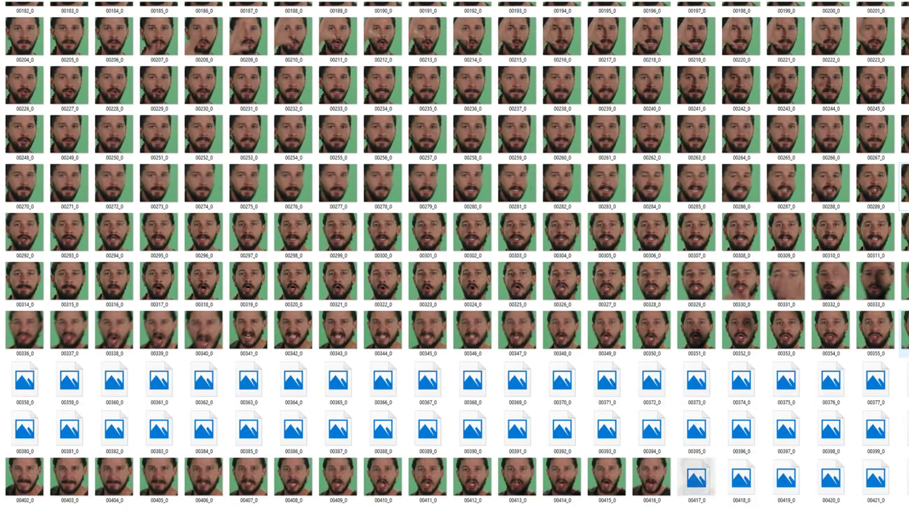
{"action": "scroll", "coordinate": [904, 331], "scroll_direction": "down", "scroll_amount": 3}
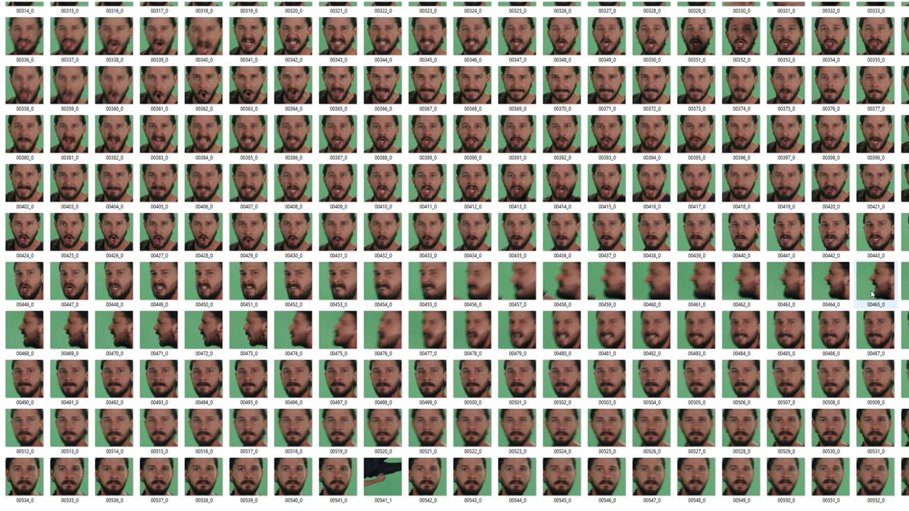
{"action": "scroll", "coordinate": [872, 293], "scroll_direction": "down", "scroll_amount": 6}
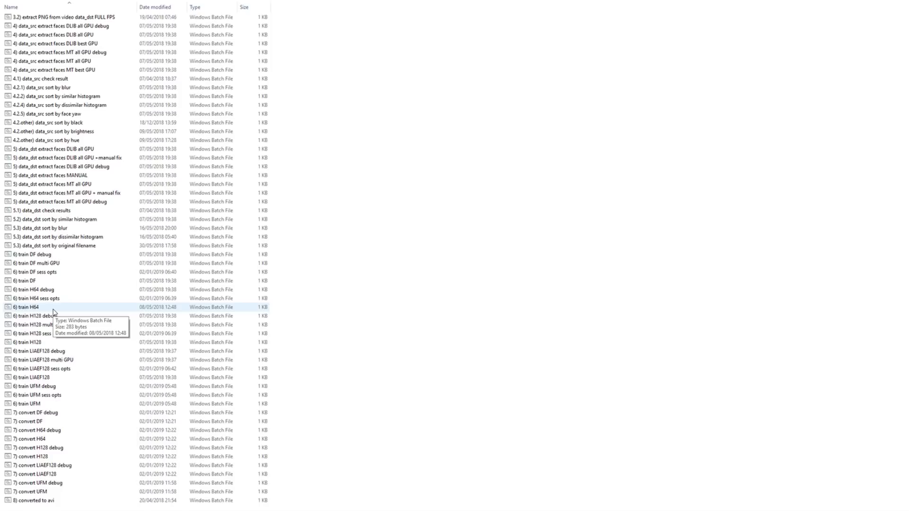
Start H64 training with preview history enabled and the default batch size
{"action": "double_click", "coordinate": [53, 310]}
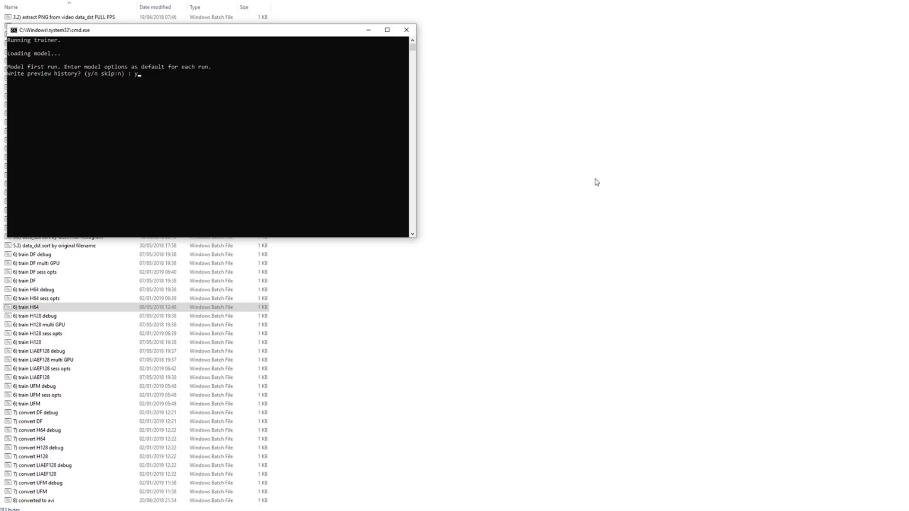
{"action": "key", "text": "Return"}
{"action": "key", "text": "Return"}
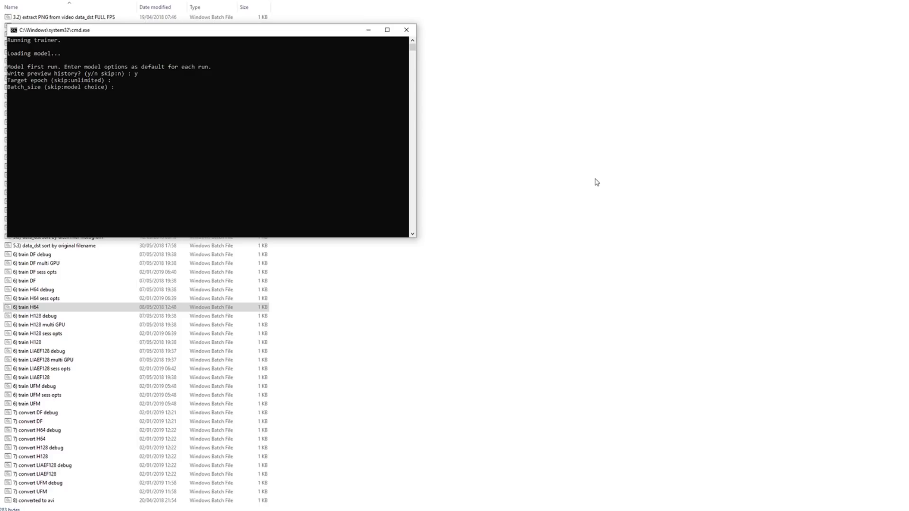
{"action": "key", "text": "Return"}
{"action": "key", "text": "Return"}
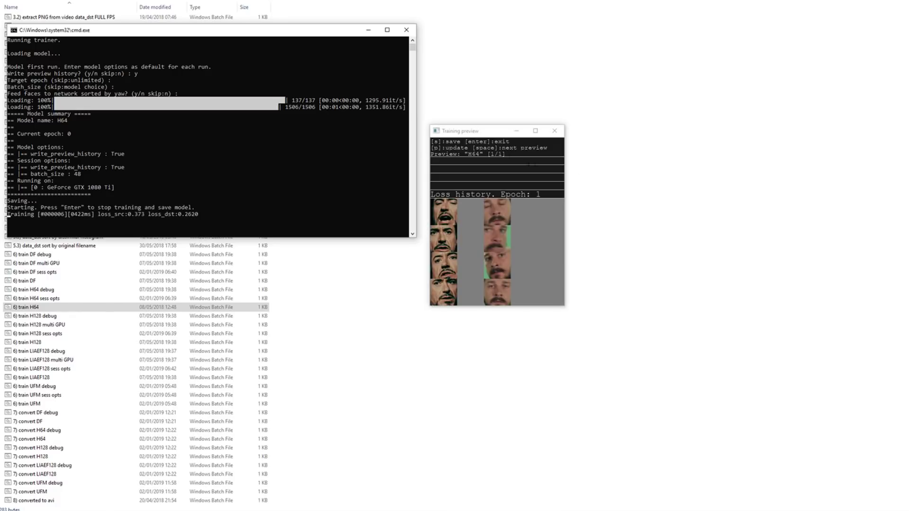
Place the training preview over the console and refresh it repeatedly up to Epoch 34
{"action": "left_click_drag", "start_coordinate": [484, 137], "coordinate": [306, 53]}
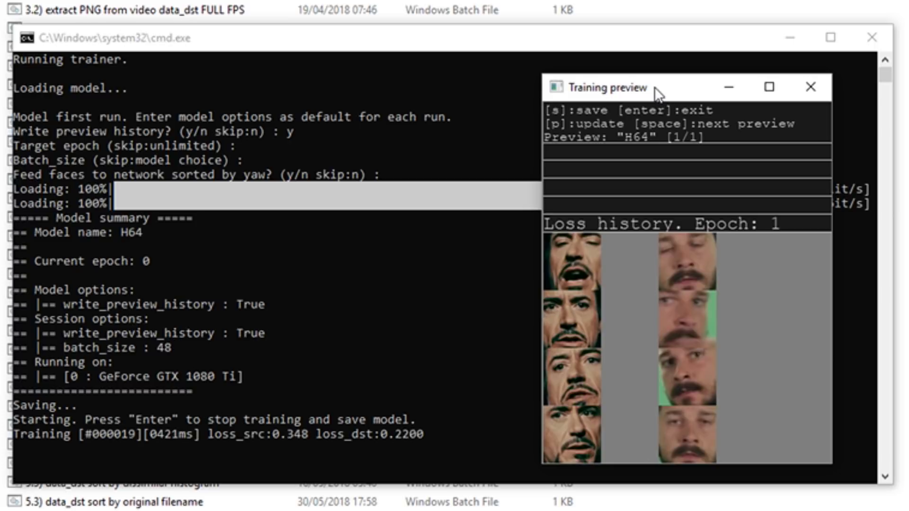
{"action": "key", "text": "p"}
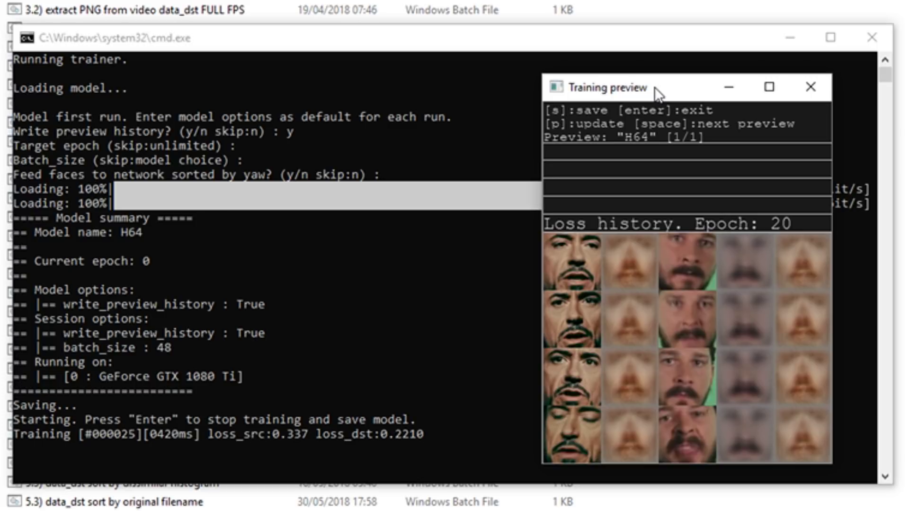
{"action": "key", "text": "p"}
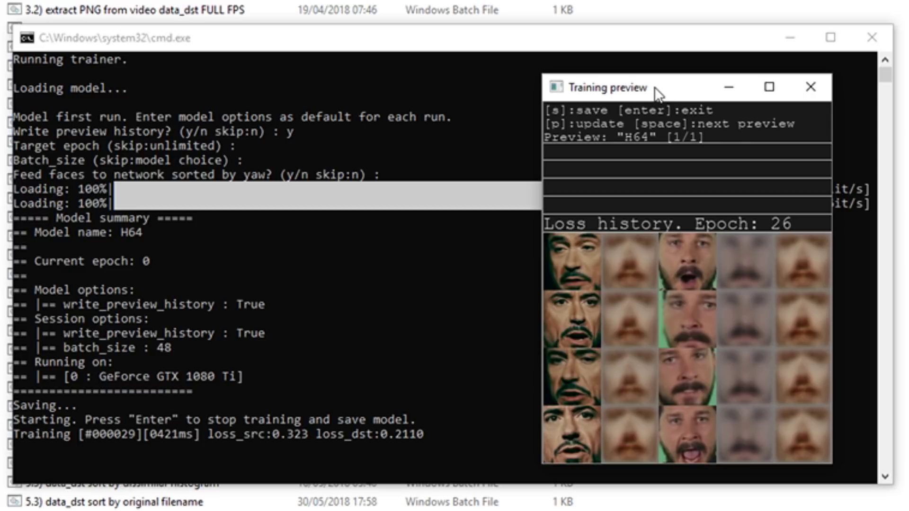
{"action": "key", "text": "p"}
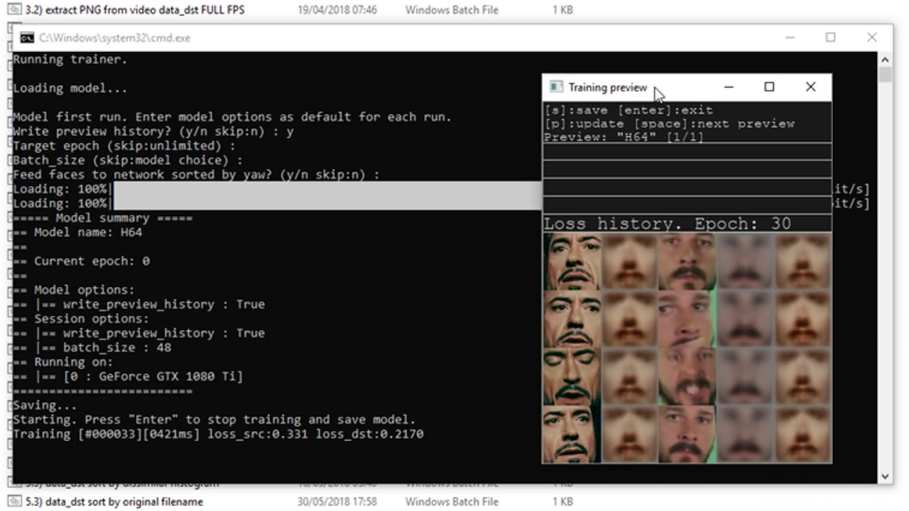
{"action": "key", "text": "p"}
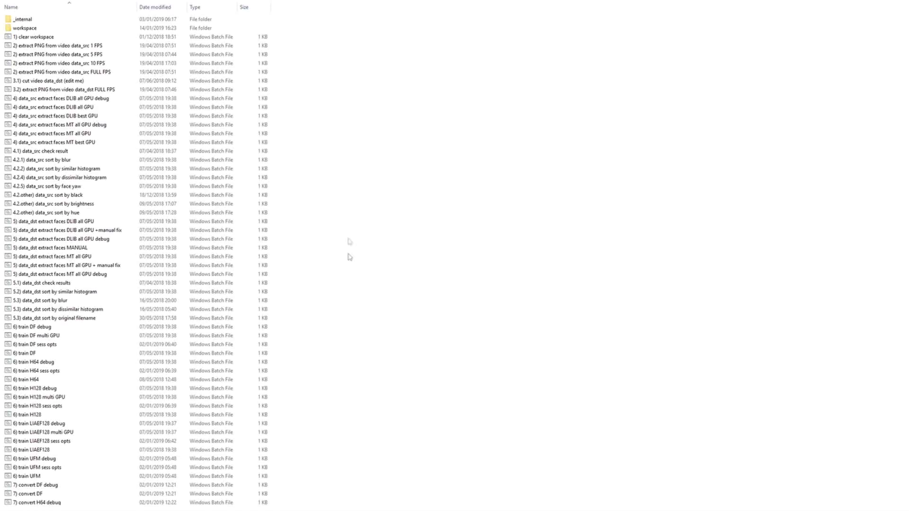
Scroll down the DeepFaceLab batch files and launch '7) convert H64'
{"action": "scroll", "coordinate": [355, 284], "scroll_direction": "down", "scroll_amount": 2}
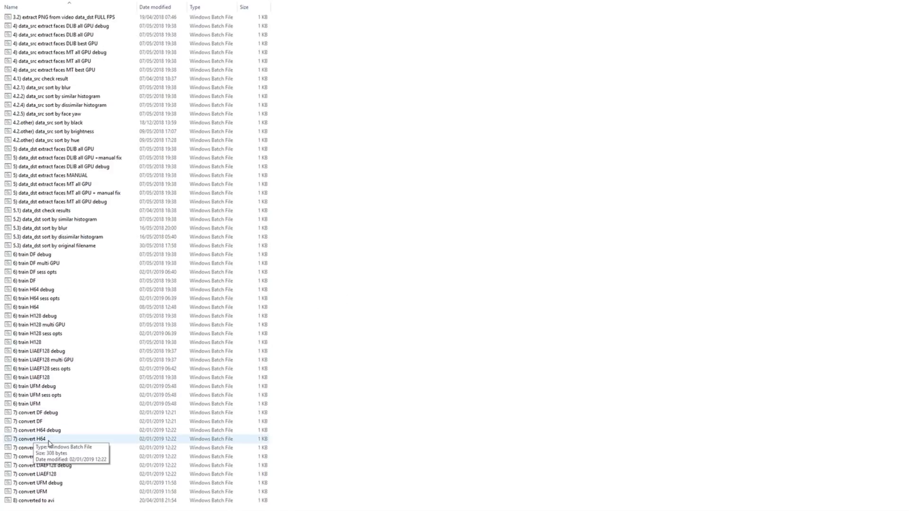
{"action": "double_click", "coordinate": [29, 439]}
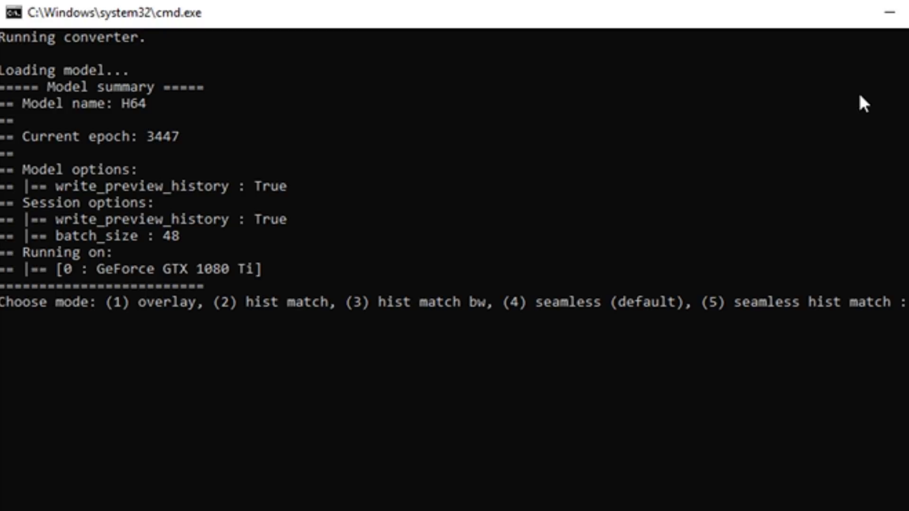
Accept the default blending mode, predicted mask, erode, blur and seamless erode settings
{"action": "key", "text": "Return"}
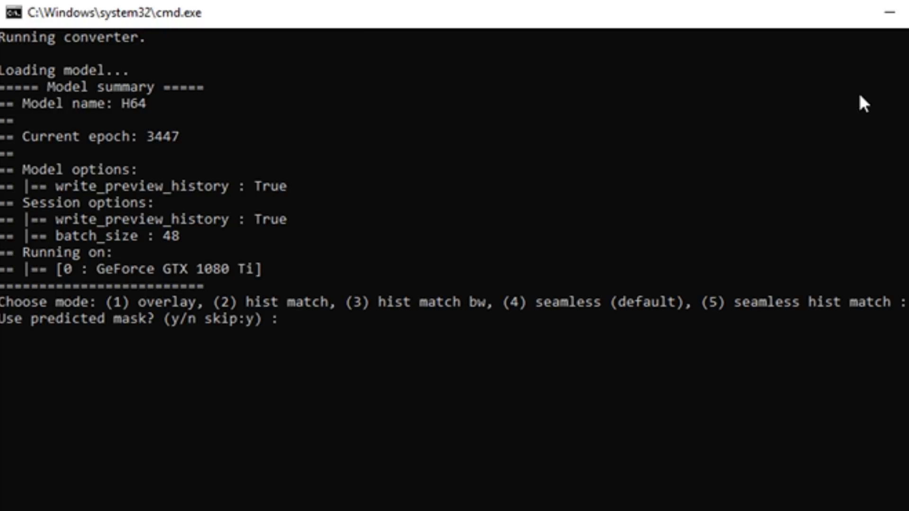
{"action": "key", "text": "Return"}
{"action": "key", "text": "Return"}
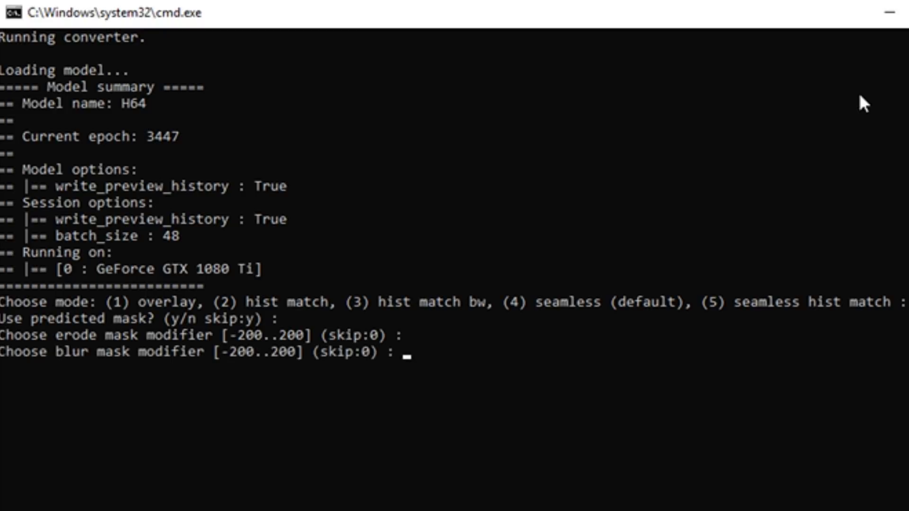
{"action": "key", "text": "Return"}
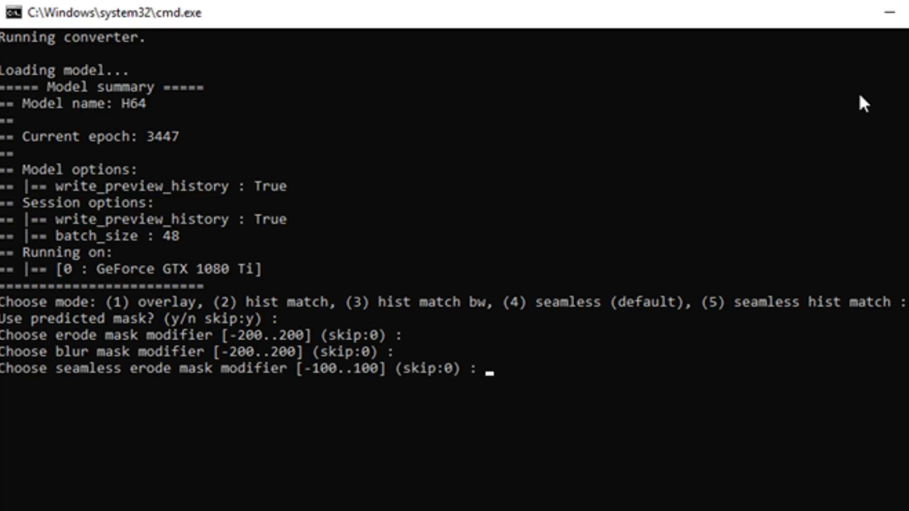
{"action": "key", "text": "Return"}
{"action": "key", "text": "Return"}
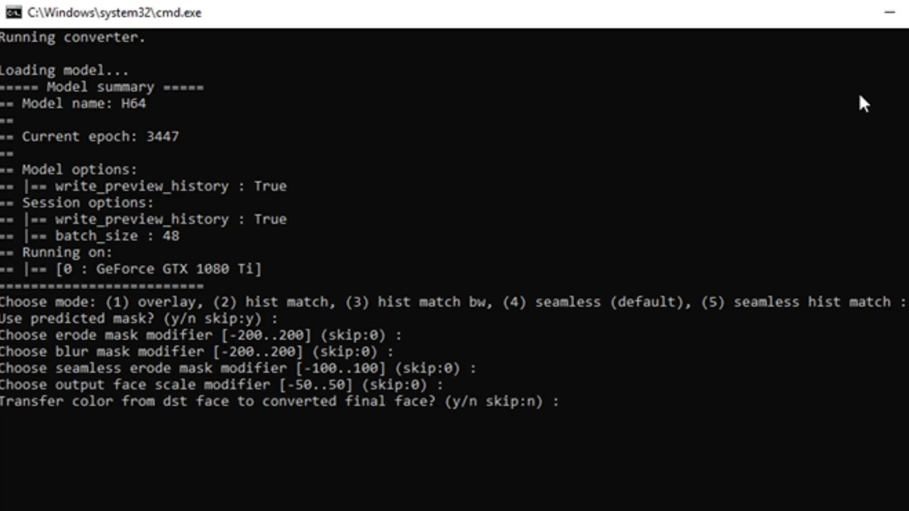
{"action": "key", "text": "Return"}
{"action": "key", "text": "Return"}
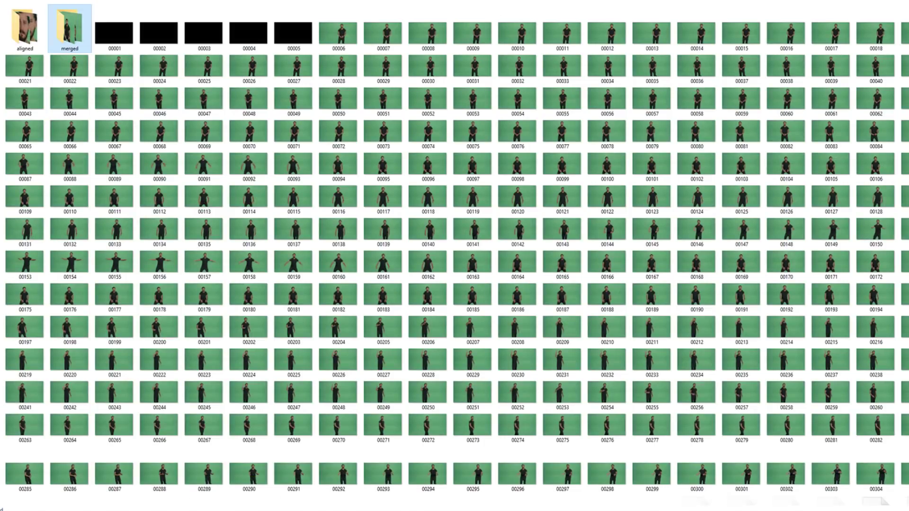
{"action": "key", "text": "alt+Up"}
{"action": "key", "text": "alt+Up"}
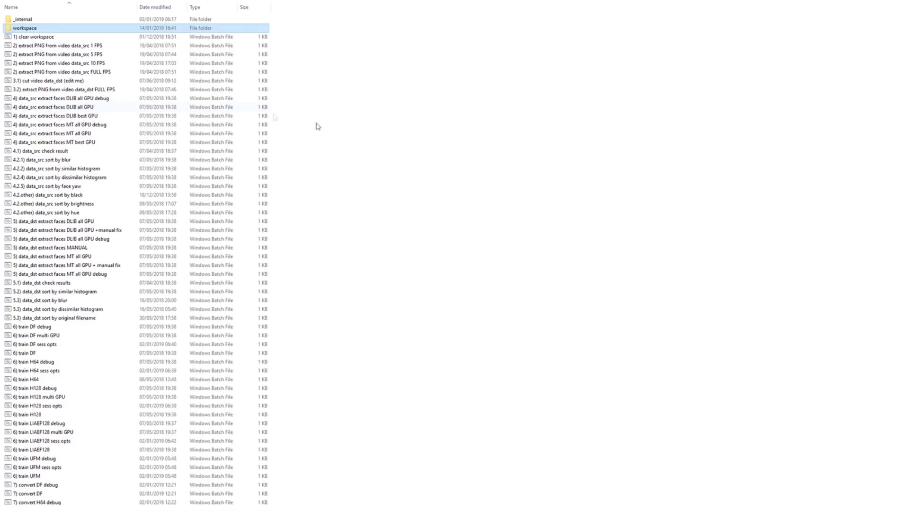
Leave workspace\data_dst\merged and return to the top-level DeepFaceLab batch-file list
{"action": "left_click", "coordinate": [387, 137]}
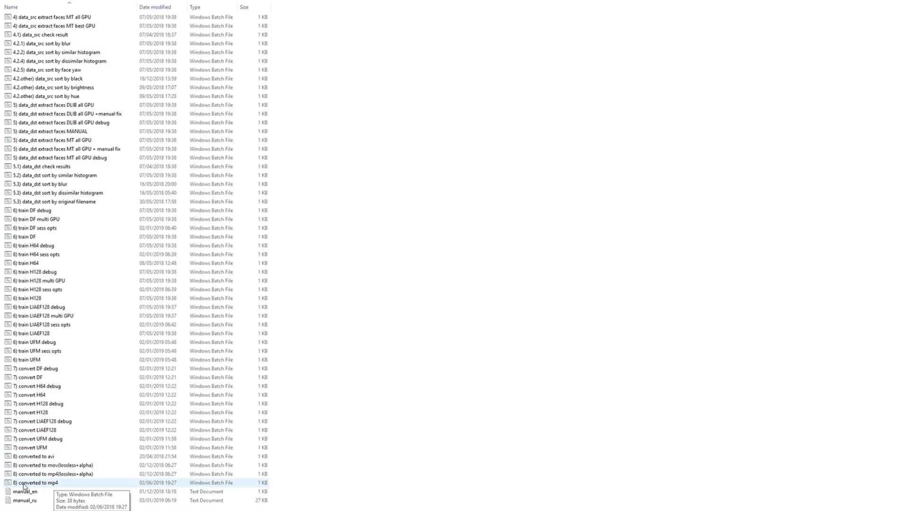
Run '8) converted to mp4' so ffmpeg encodes the merged frames into result.mp4
{"action": "double_click", "coordinate": [36, 485]}
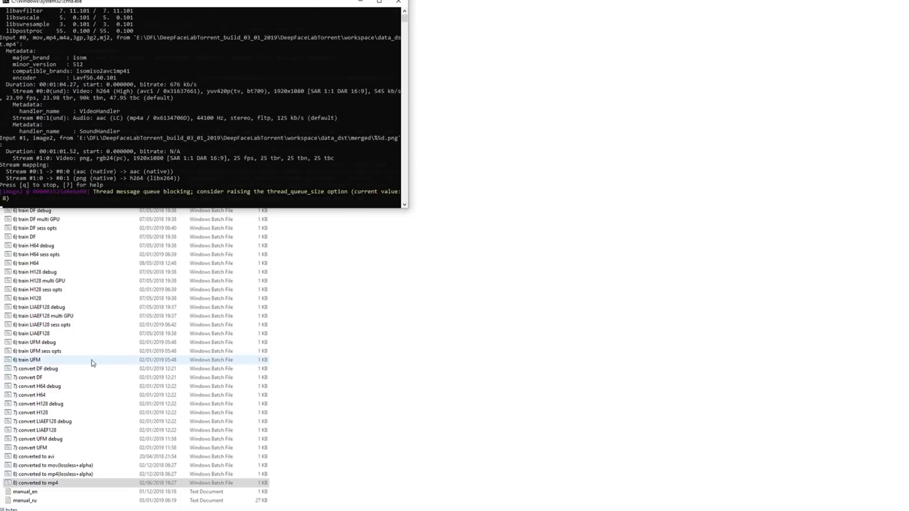